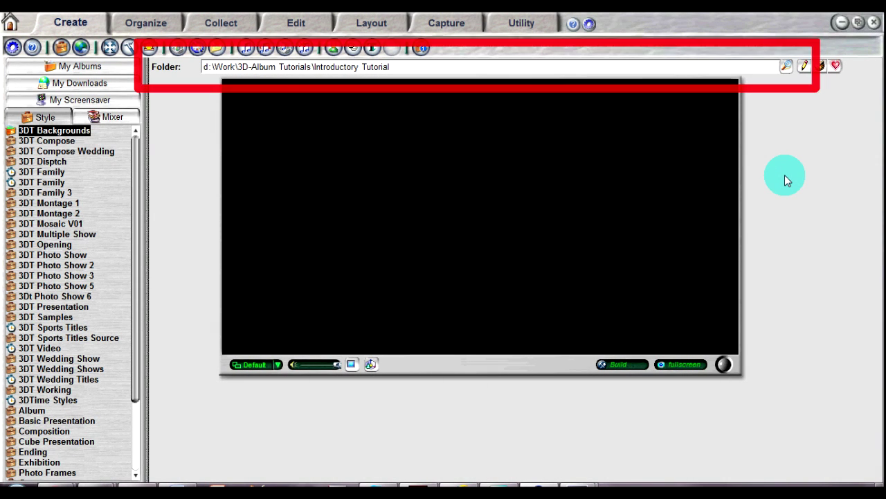
# - Set the album folder to d:\Work\3D-Album Tutorials\Introductory Tutorial\Photos
pyautogui.click(785, 66)
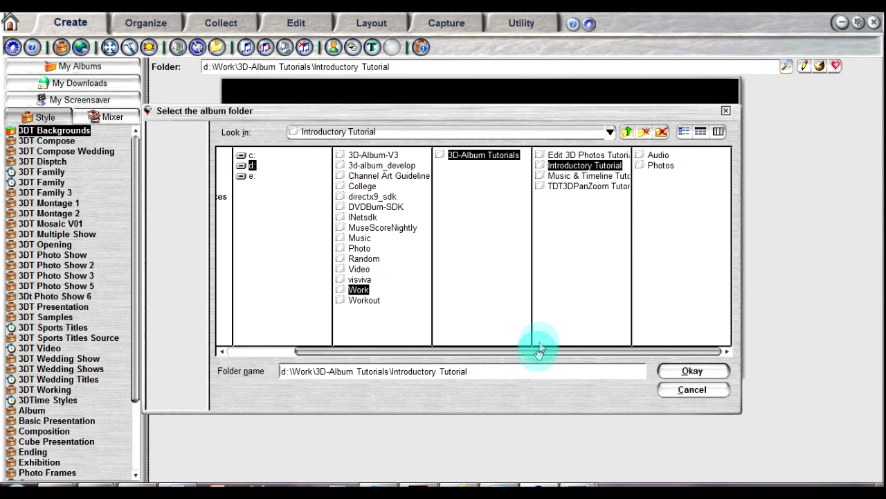
pyautogui.moveTo(539, 354); pyautogui.dragTo(603, 358)
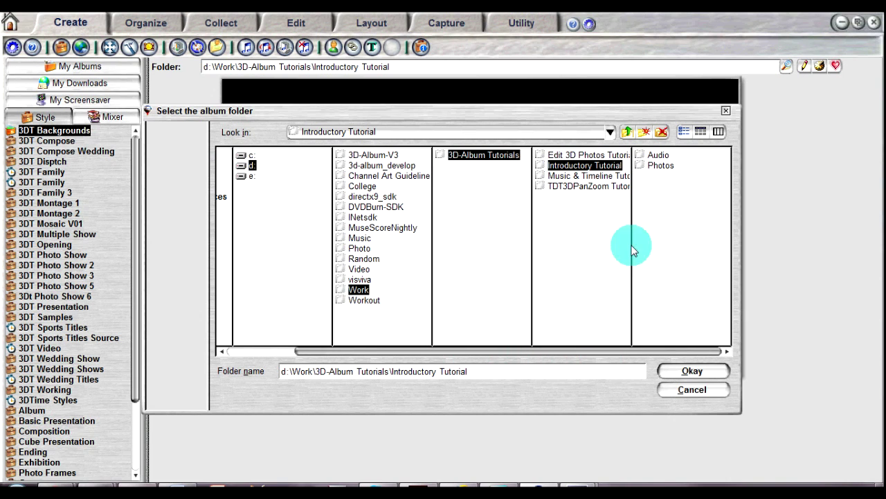
pyautogui.click(659, 165)
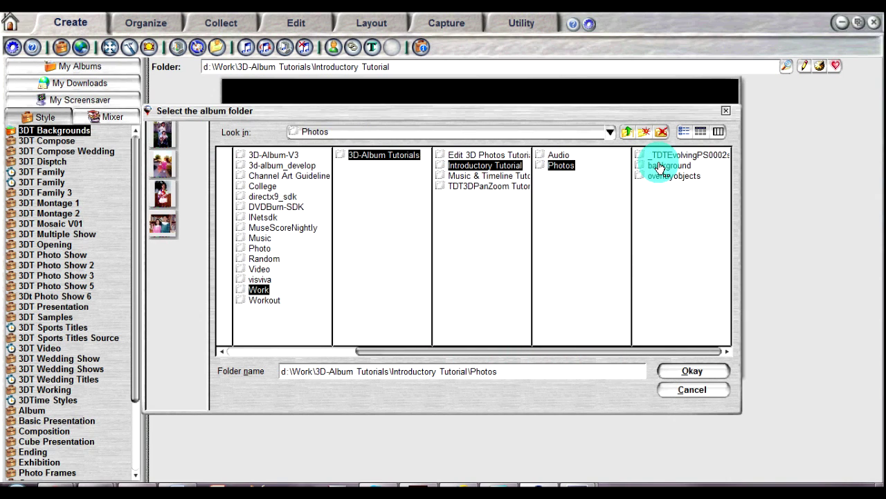
pyautogui.click(690, 372)
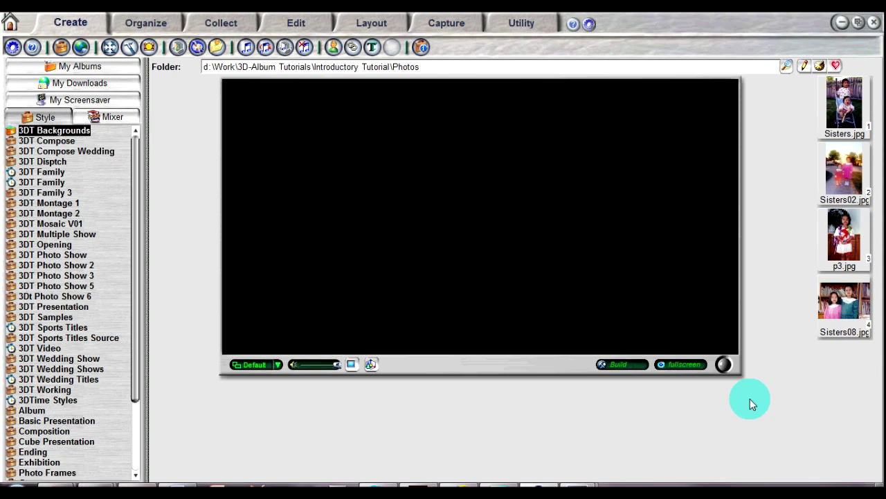
# - Move p3.jpg to the front of the photo order and apply the 3DT Mosaic V01 style TDTMosaicPS0006
pyautogui.click(843, 241)
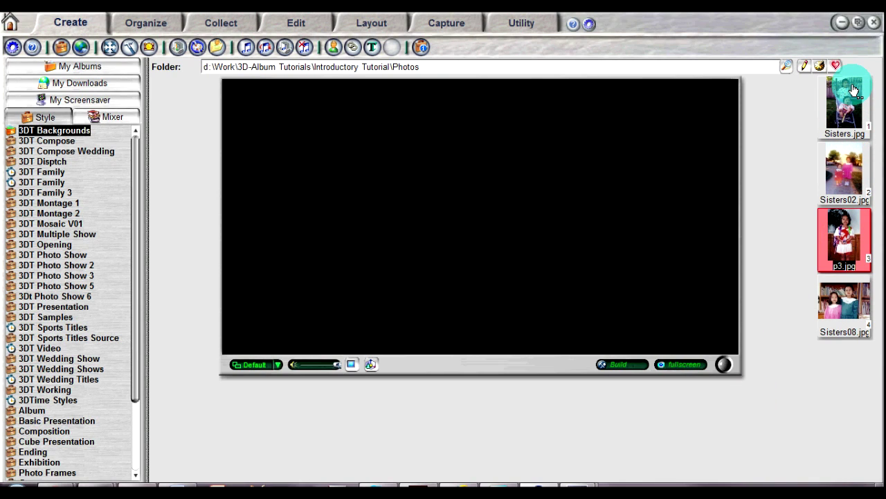
pyautogui.moveTo(853, 90); pyautogui.dragTo(854, 90)
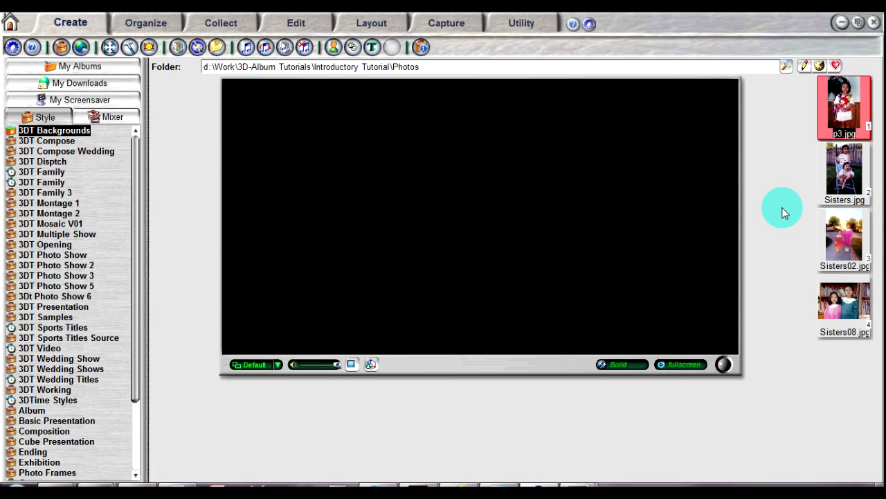
pyautogui.click(70, 223)
pyautogui.click(74, 285)
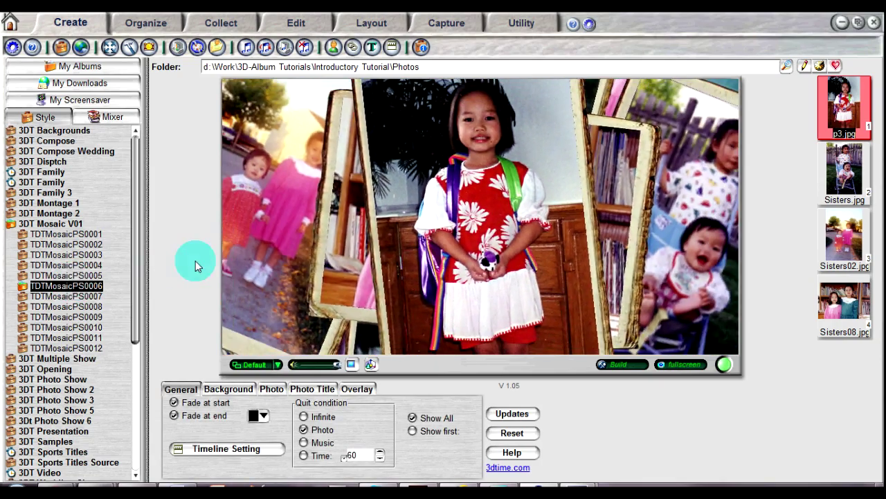
# - Switch to TDTMosaicPS0005, check its style description, and preview the presentation full screen
pyautogui.click(83, 276)
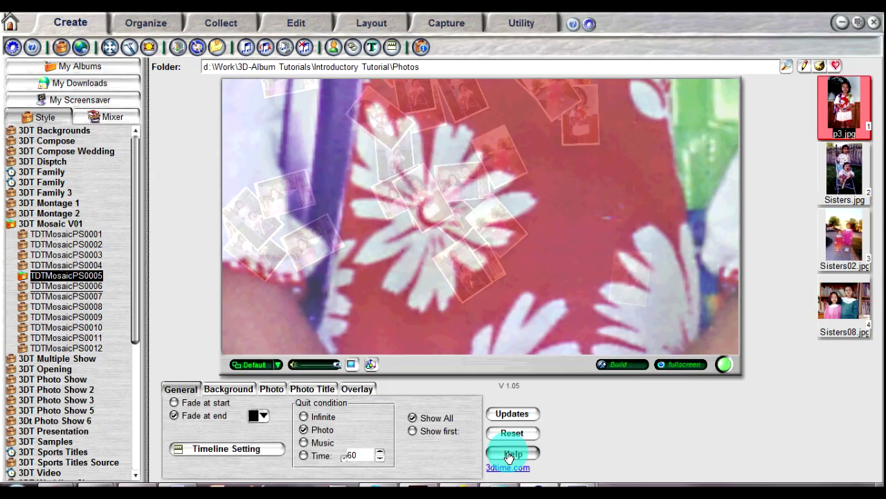
pyautogui.click(510, 453)
pyautogui.click(452, 436)
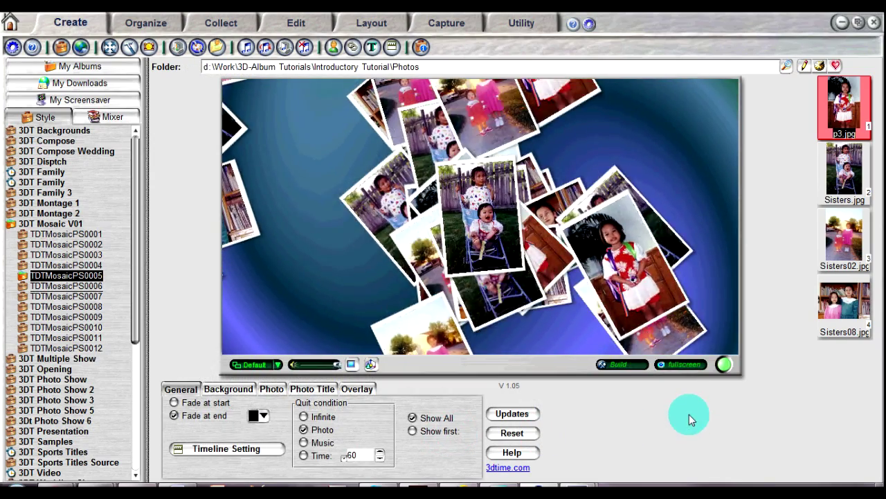
pyautogui.click(682, 372)
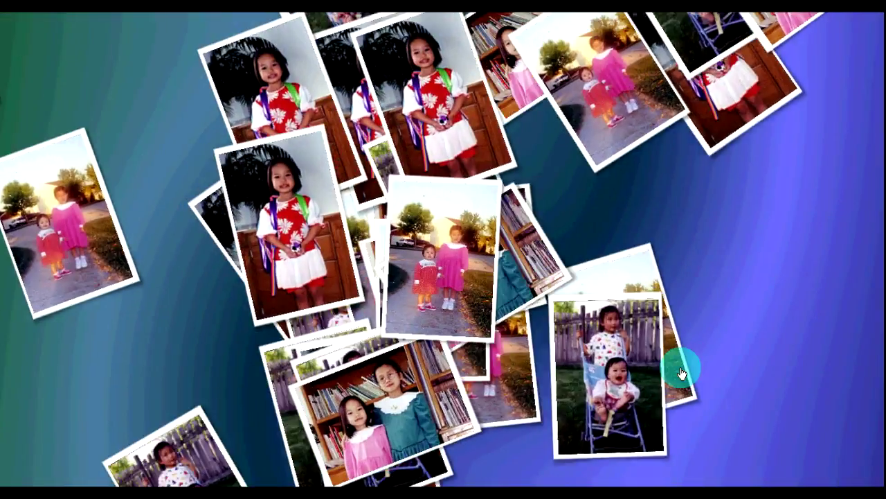
pyautogui.click(681, 373)
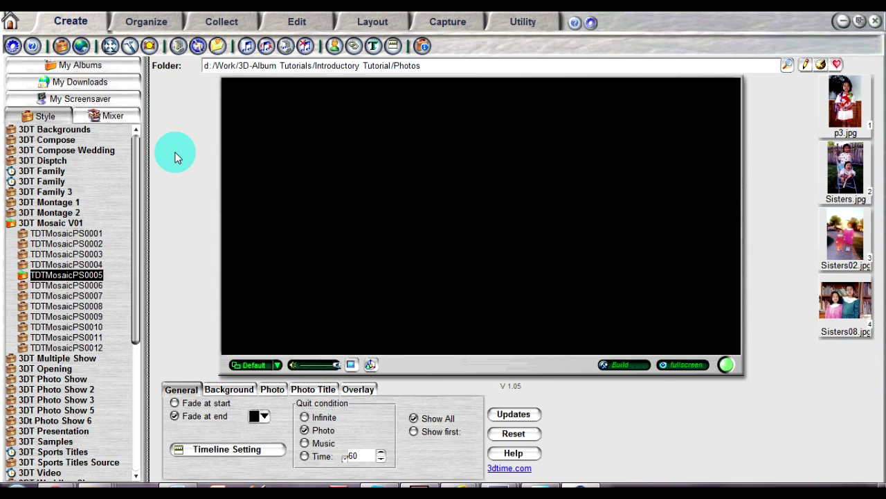
# - Add Old Neighbor.mp3 from the Audio folder to the background music list
pyautogui.click(247, 46)
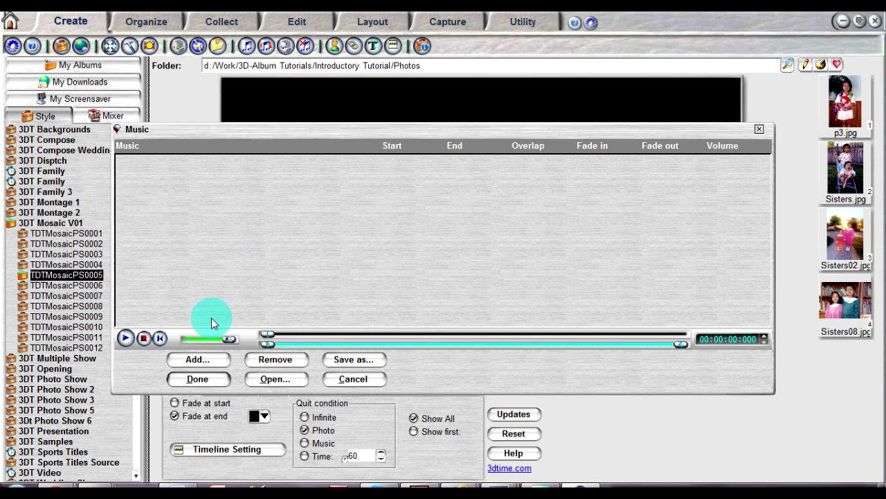
pyautogui.click(206, 358)
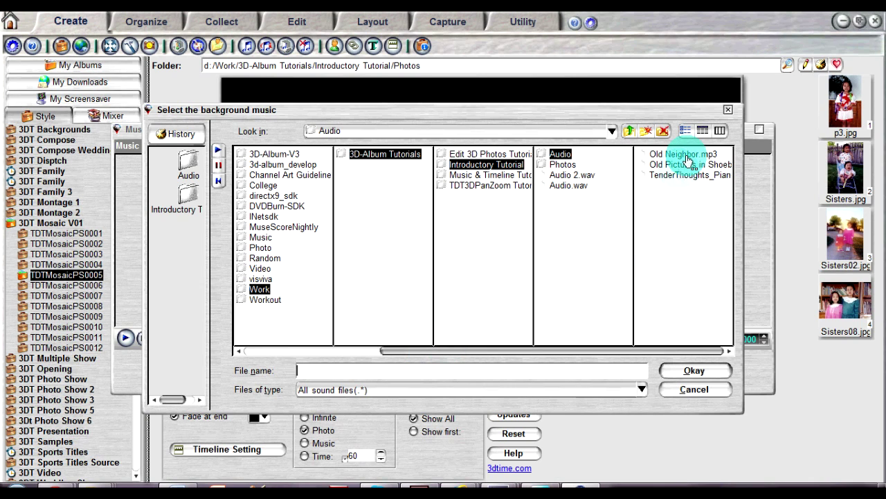
pyautogui.click(684, 156)
pyautogui.click(705, 376)
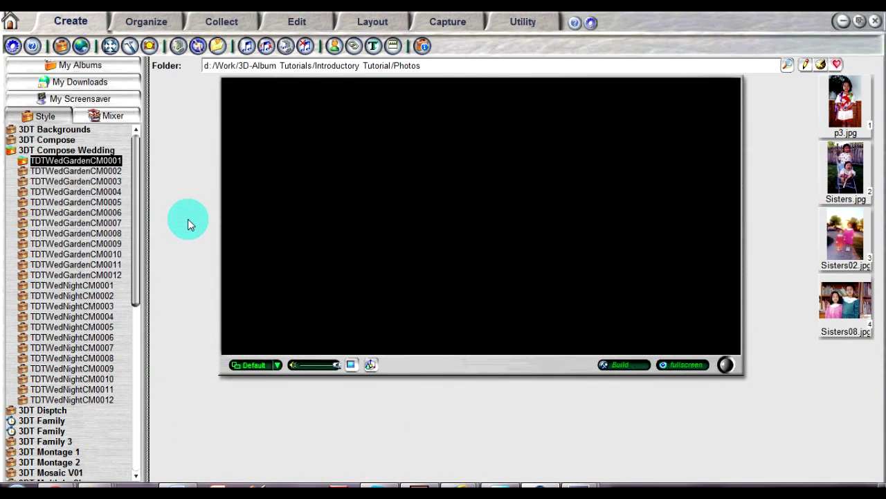
# - Browse the music chooser to Introductory Tutorial\Audio again, then cancel without picking anything
pyautogui.click(247, 45)
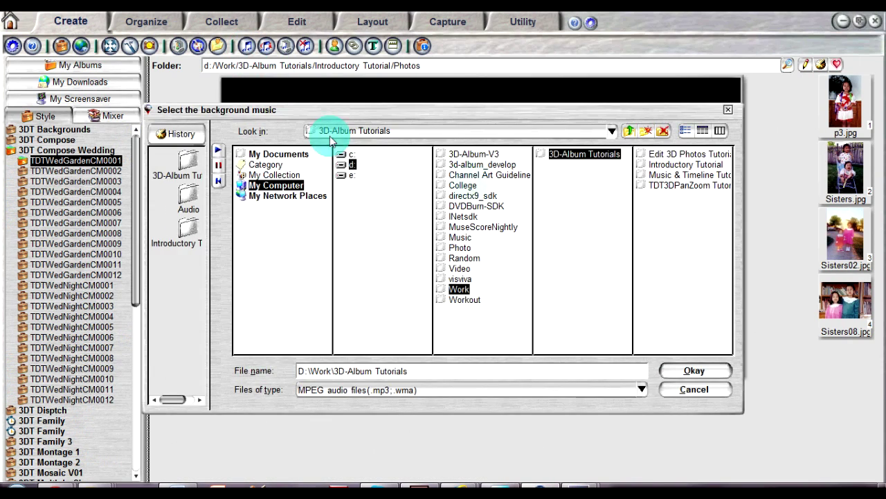
pyautogui.click(637, 166)
pyautogui.click(651, 154)
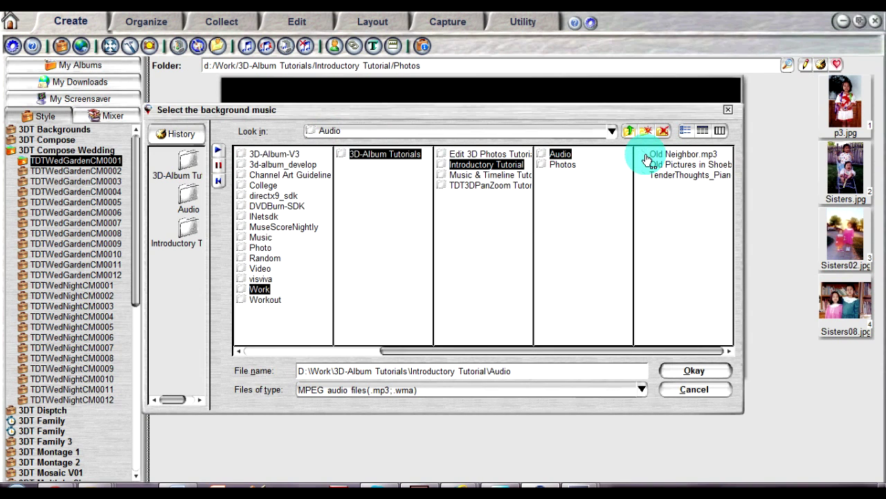
pyautogui.click(694, 388)
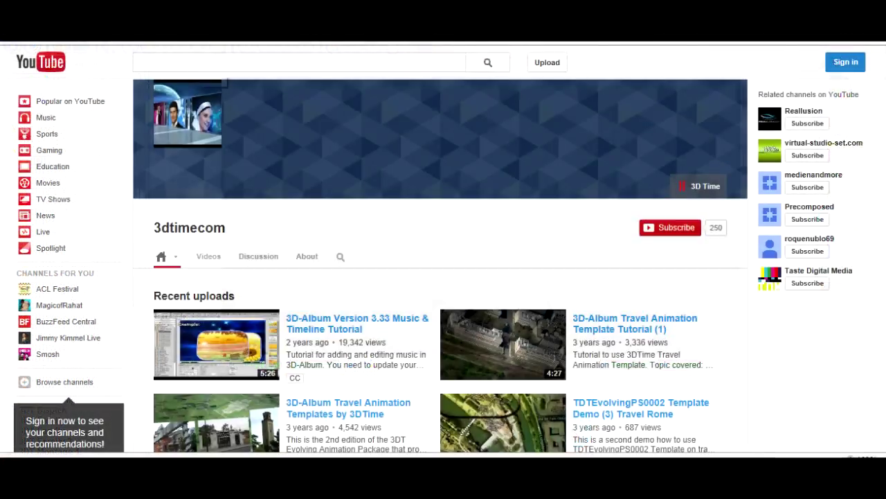
# - Scroll the 3dtimecom channel page down to Recent uploads, showing the Music & Timeline tutorial
pyautogui.scroll(-2, 443, 277)
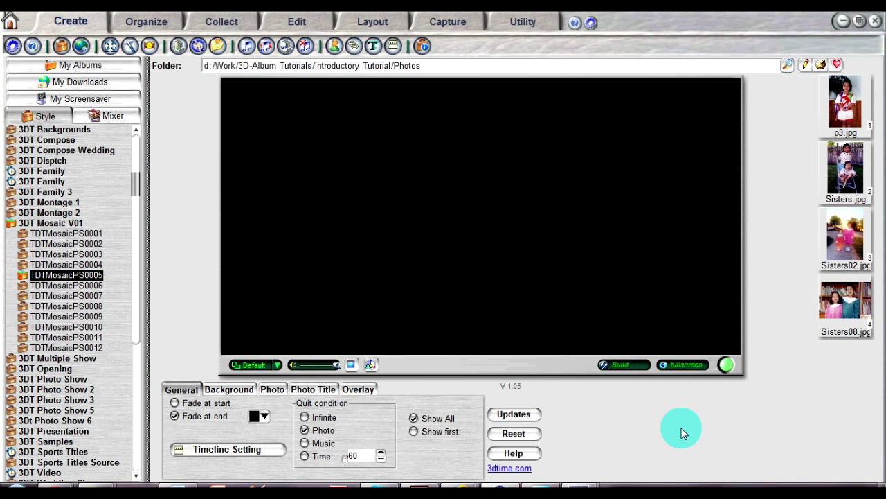
# - Choose to build an application and set its folder to c:\My-3D-Album\Album1
pyautogui.click(622, 365)
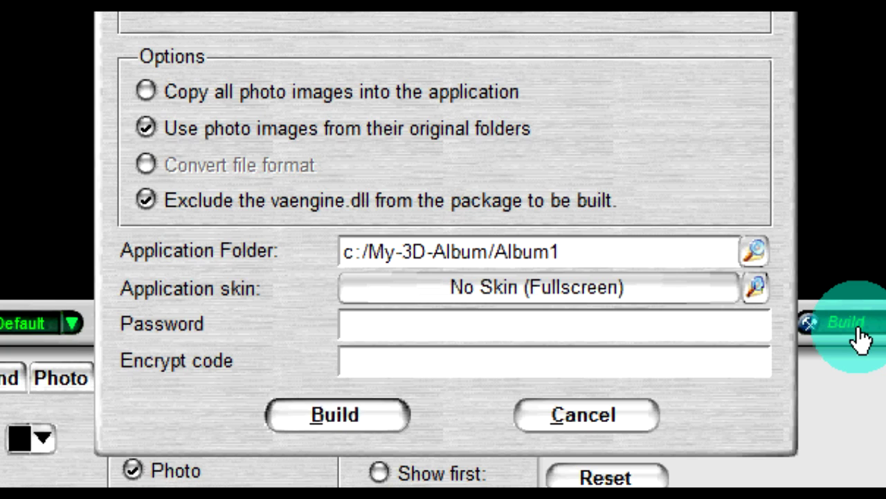
pyautogui.click(754, 252)
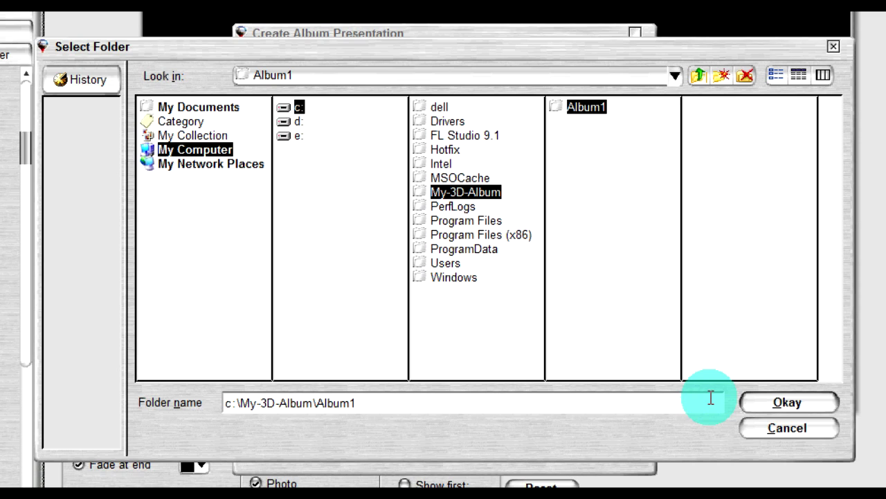
pyautogui.click(786, 412)
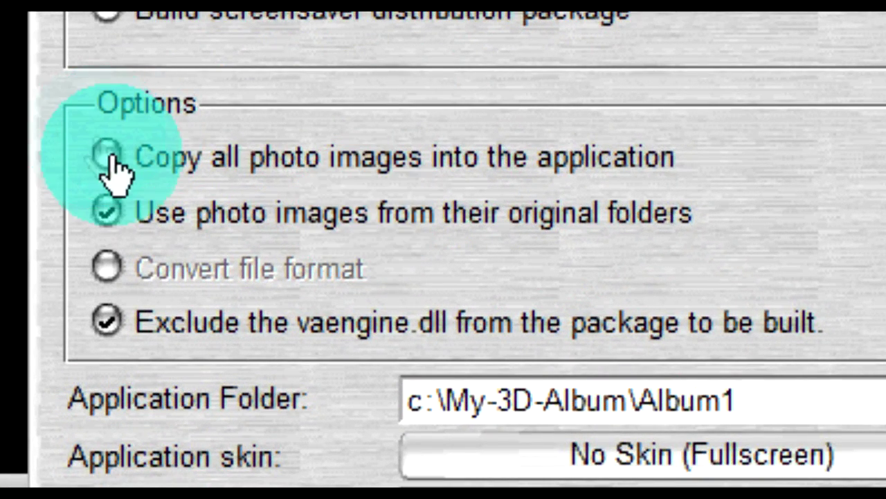
# - Build Album1 using photos from their original folders, excluding vaengine.dll, with no desktop shortcut
pyautogui.click(264, 255)
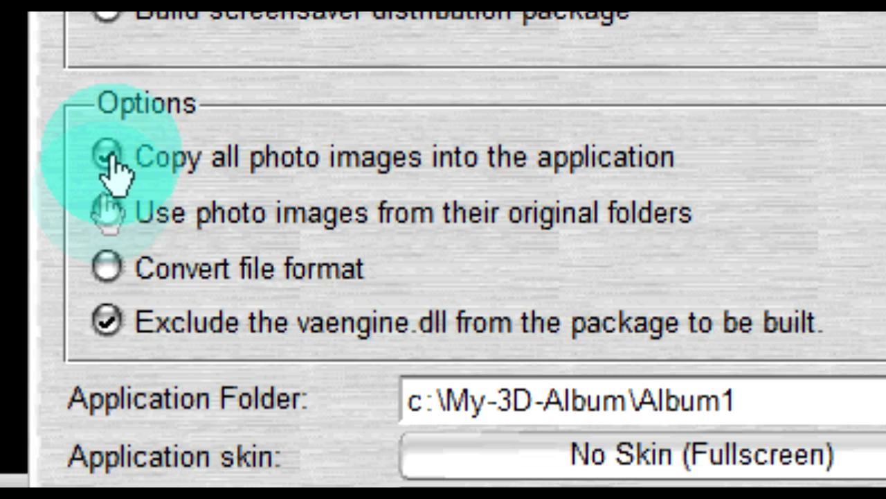
pyautogui.click(106, 323)
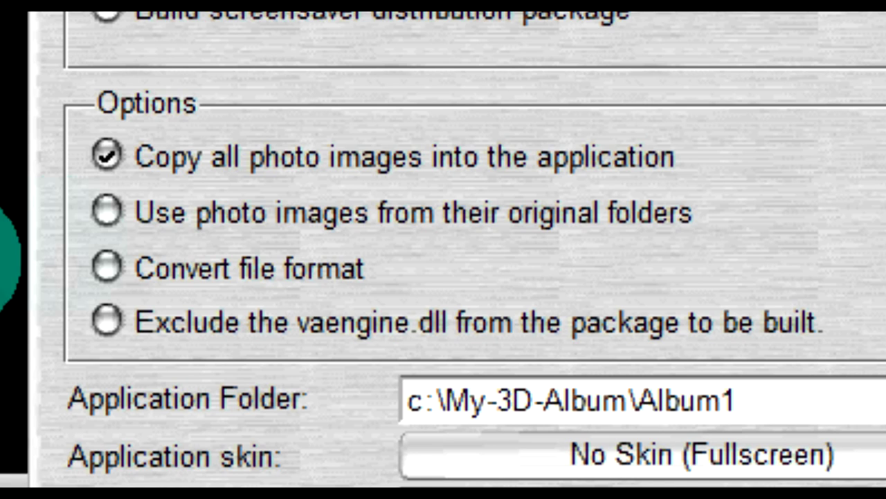
pyautogui.click(101, 220)
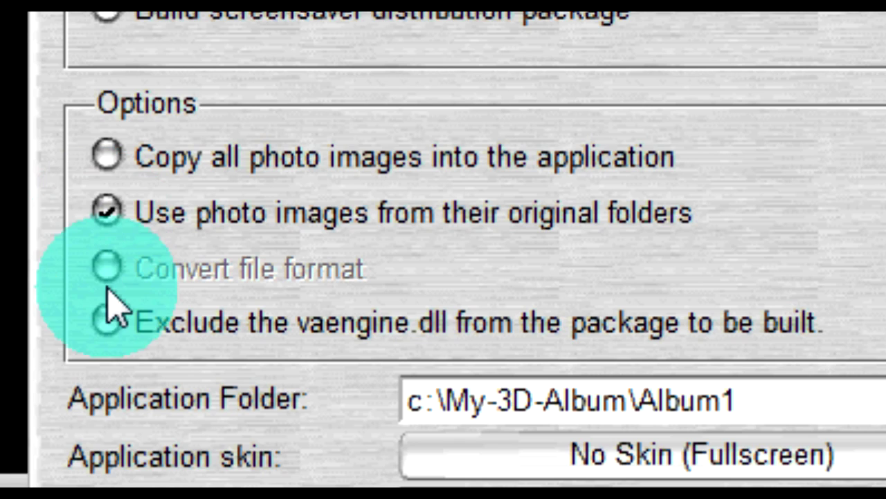
pyautogui.click(108, 322)
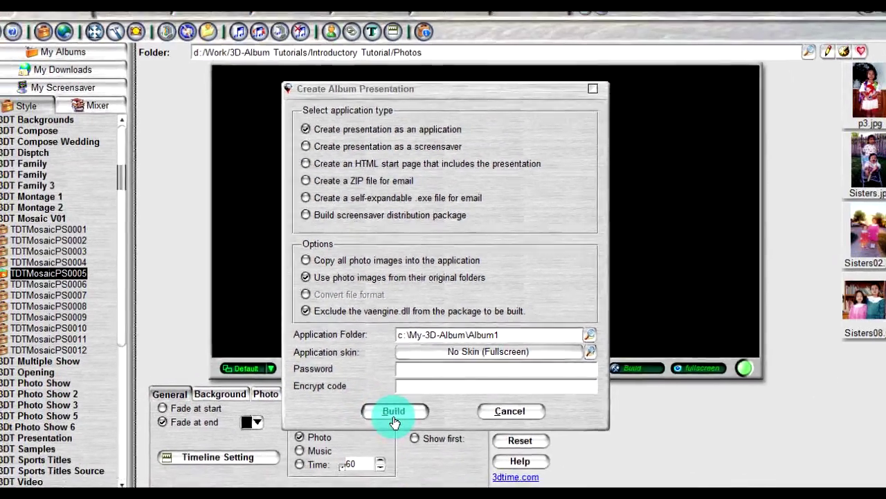
pyautogui.click(392, 411)
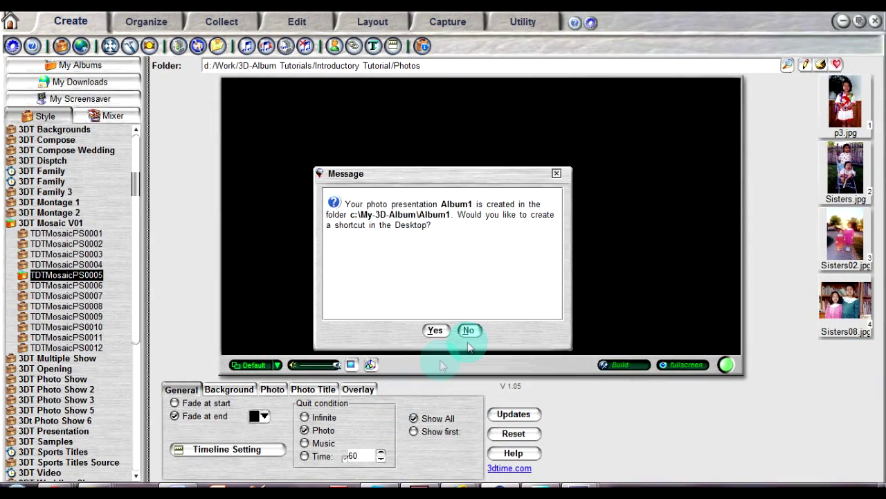
pyautogui.click(471, 331)
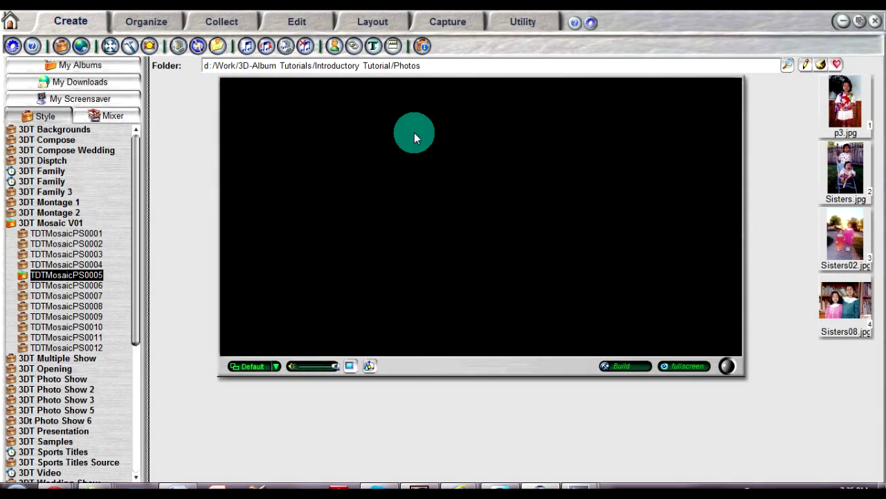
# - Bring up the Capture conversion page and keep MPEG2 as the video type
pyautogui.click(447, 20)
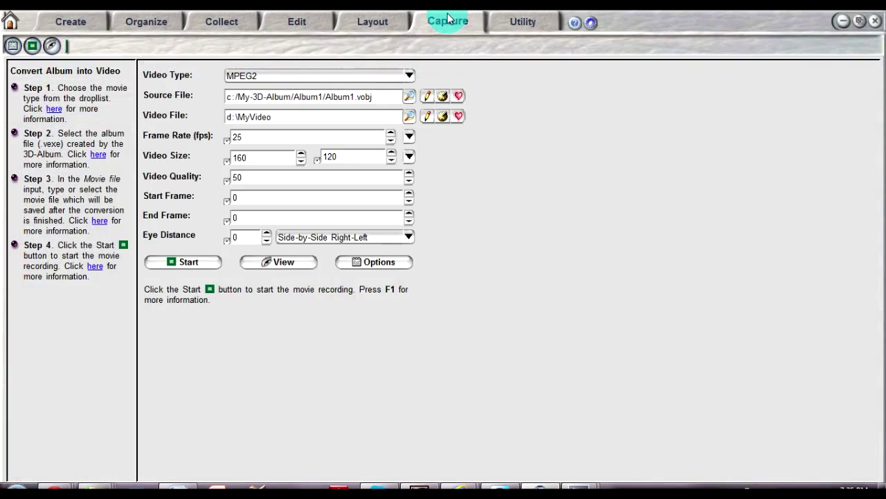
pyautogui.click(409, 75)
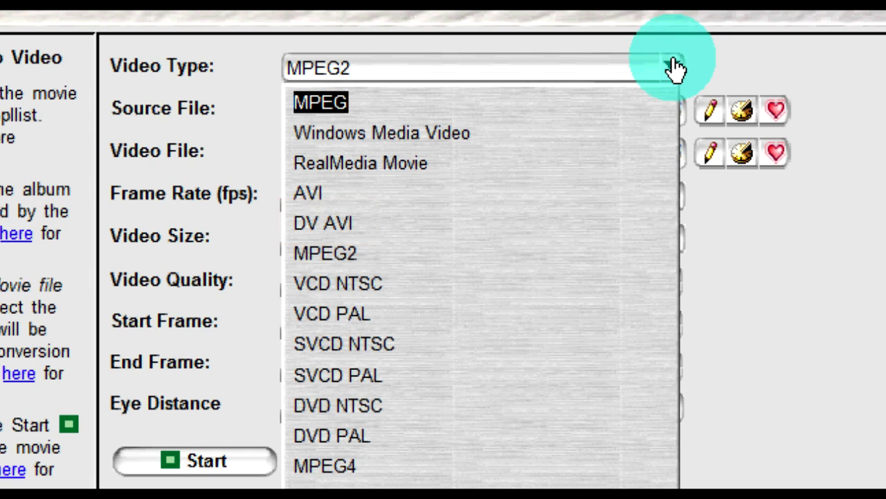
pyautogui.click(700, 64)
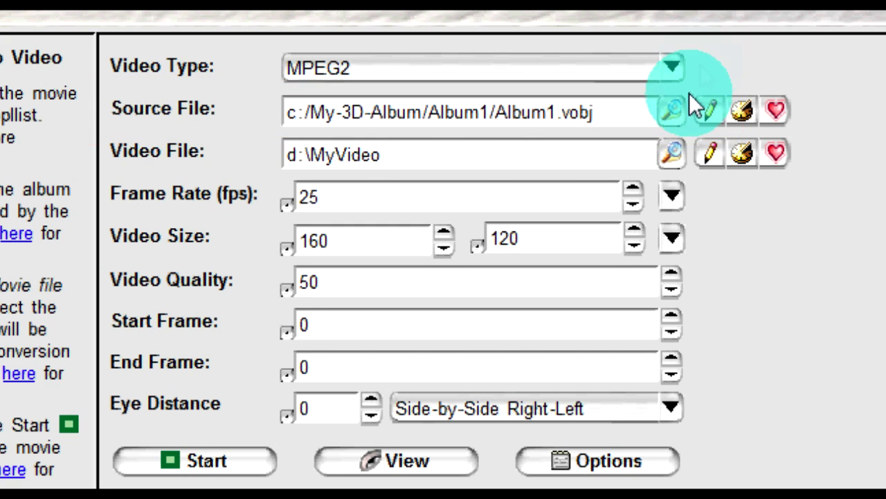
# - Set the output video file to d:\Tutorial Video
pyautogui.click(675, 154)
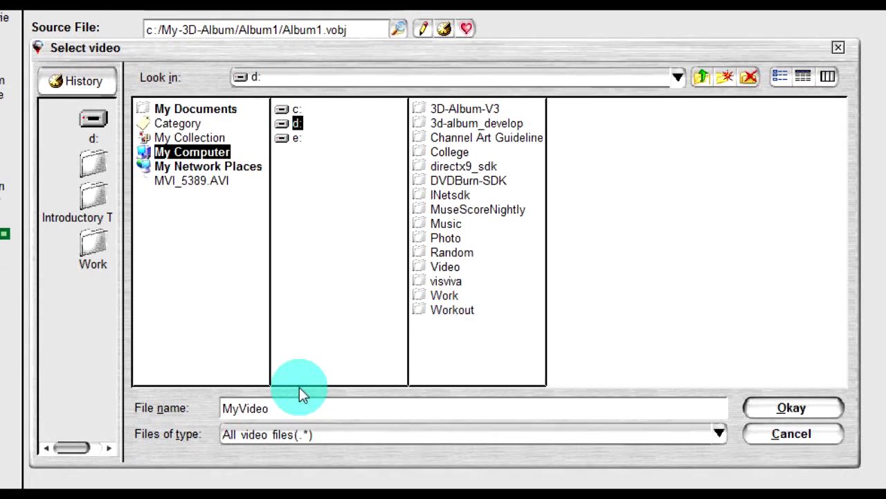
pyautogui.moveTo(307, 408); pyautogui.dragTo(218, 407)
pyautogui.write('T')
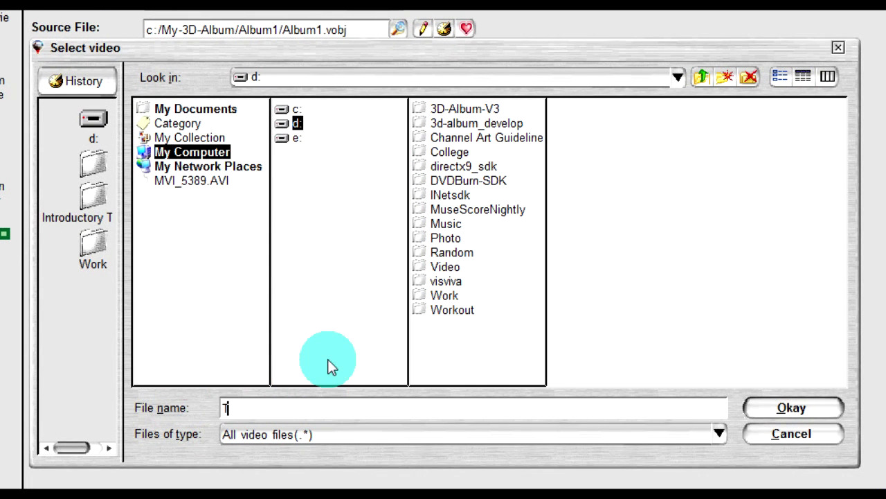
pyautogui.write('utorial Video')
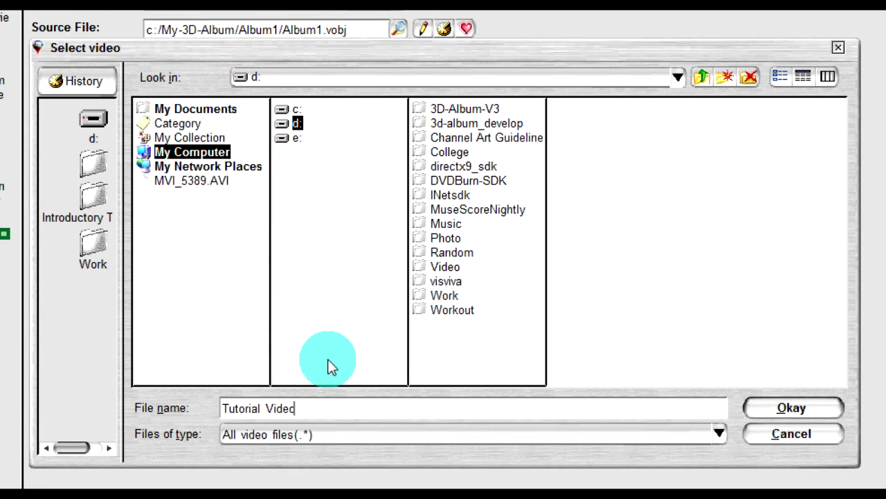
pyautogui.click(775, 408)
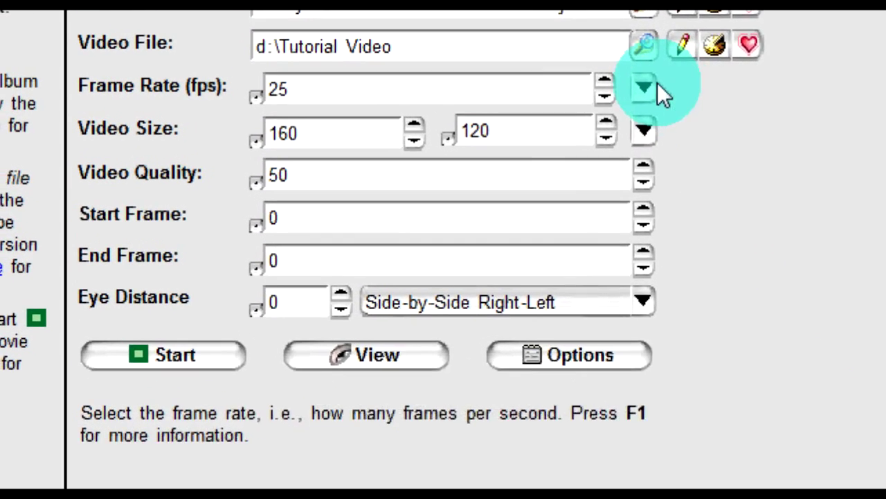
# - Set the frame rate to 30 FPS and the video size to DV NTSC 720x480
pyautogui.click(645, 87)
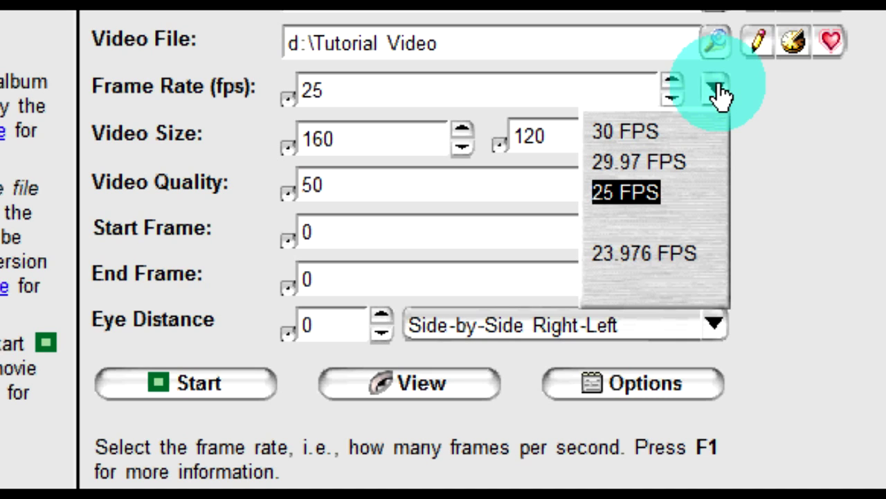
pyautogui.click(628, 132)
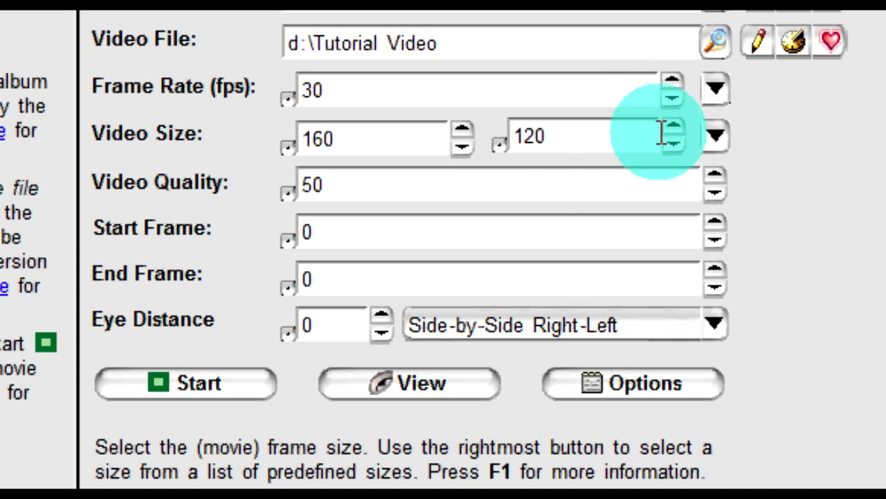
pyautogui.click(714, 135)
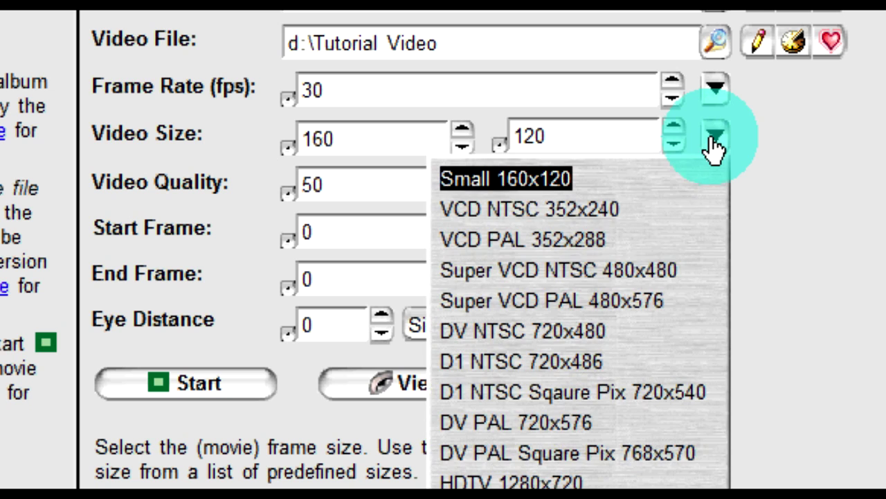
pyautogui.click(565, 336)
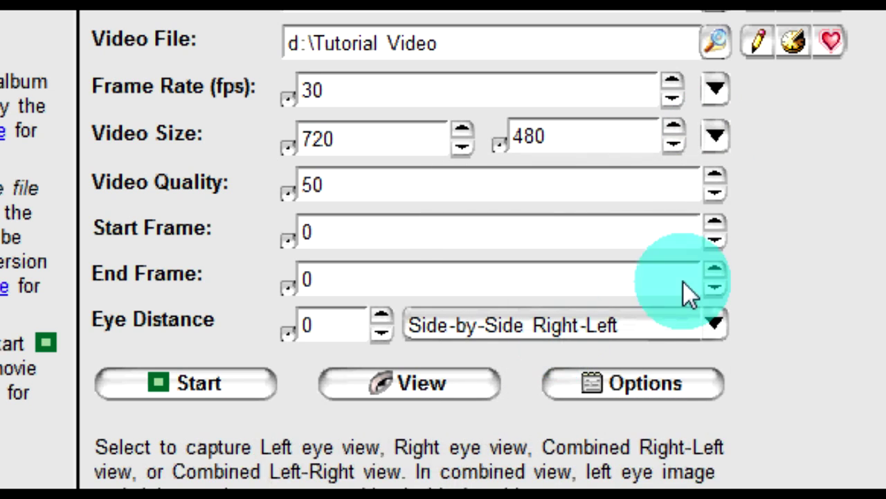